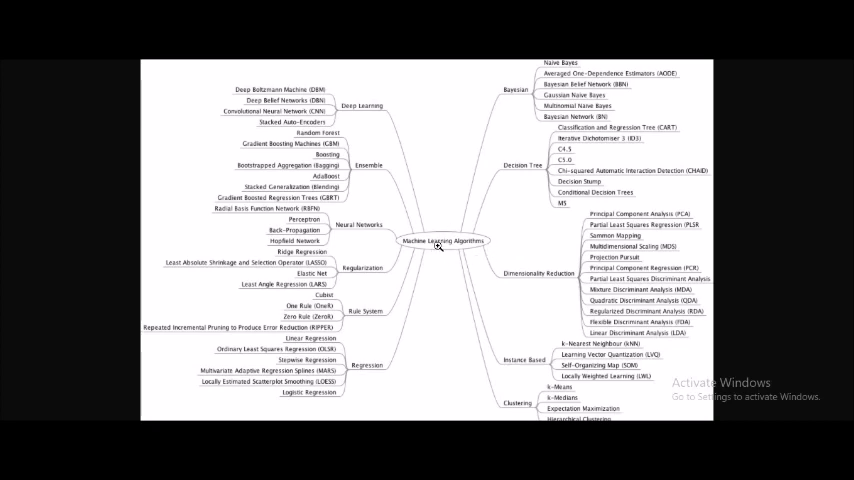
Zoom in around the central topic to read the Deep Learning through Dimensionality Reduction branches
click(439, 245)
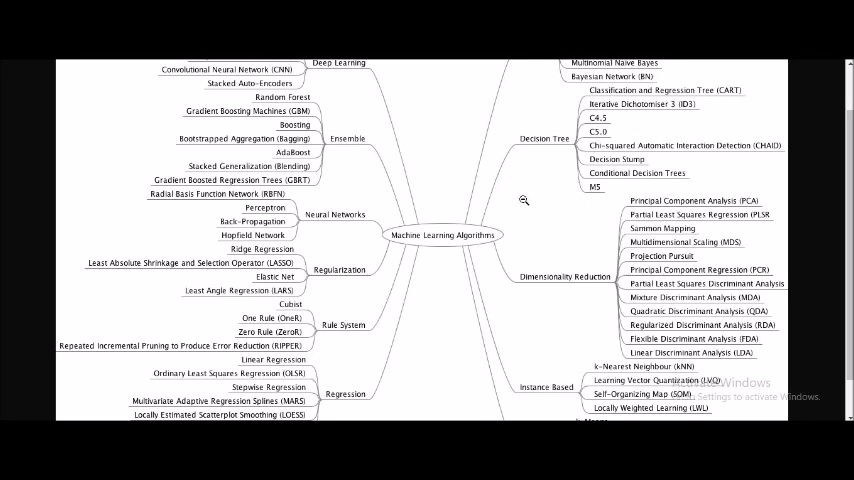
scroll(523, 200, up, 2)
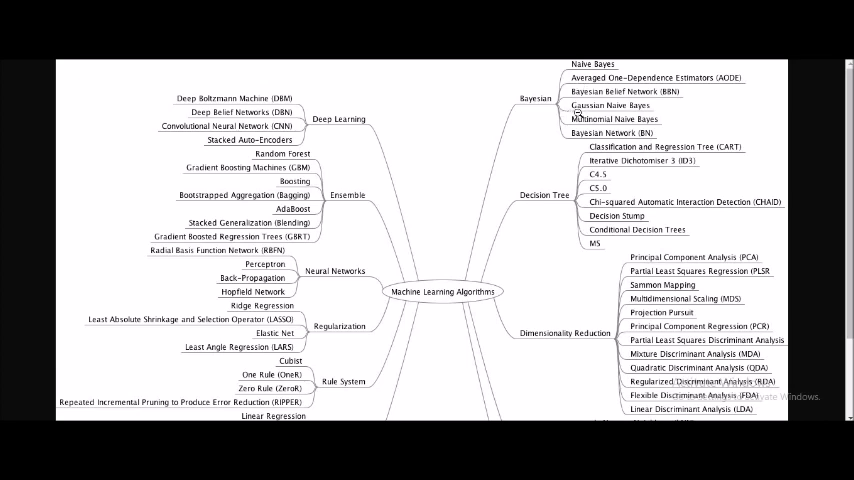
scroll(577, 112, down, 1)
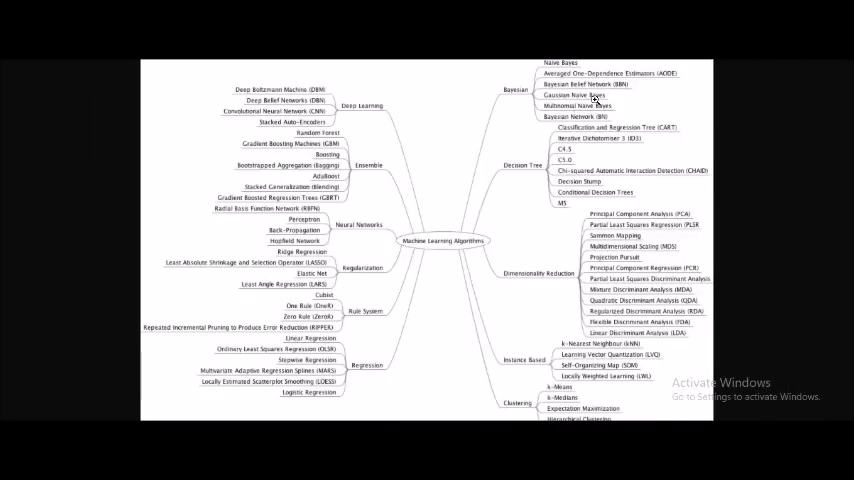
scroll(592, 90, up, 1)
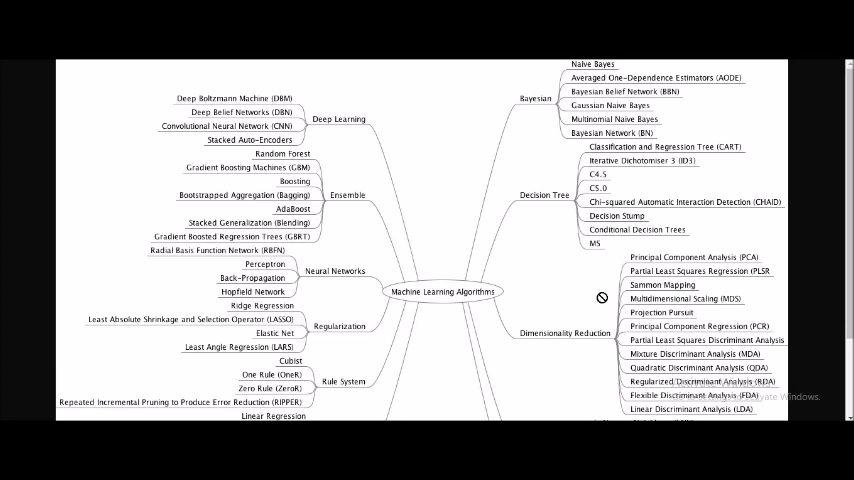
drag(618, 298, 609, 263)
Fit the entire Machine Learning Algorithms map in view, then enlarge it again for reading
click(625, 300)
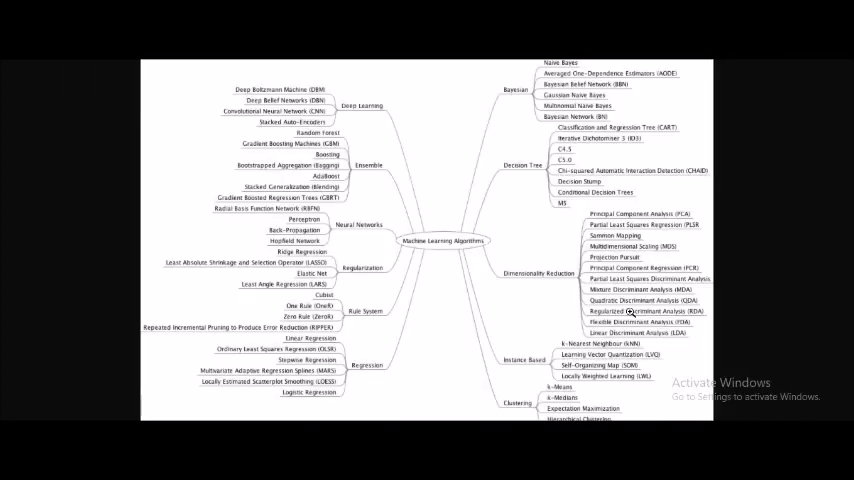
click(632, 305)
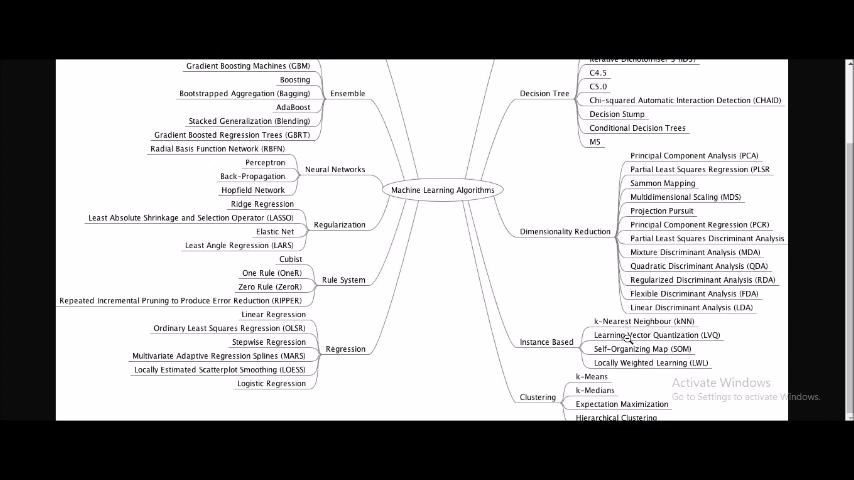
scroll(578, 344, down, 2)
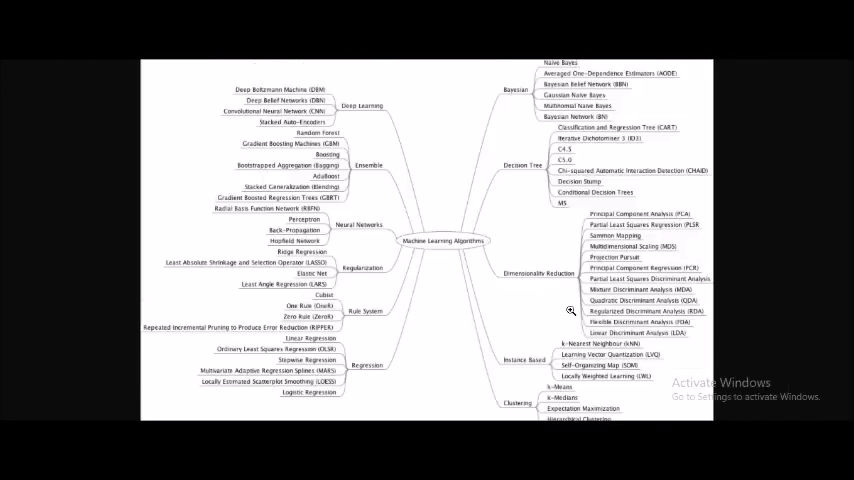
scroll(578, 344, up, 2)
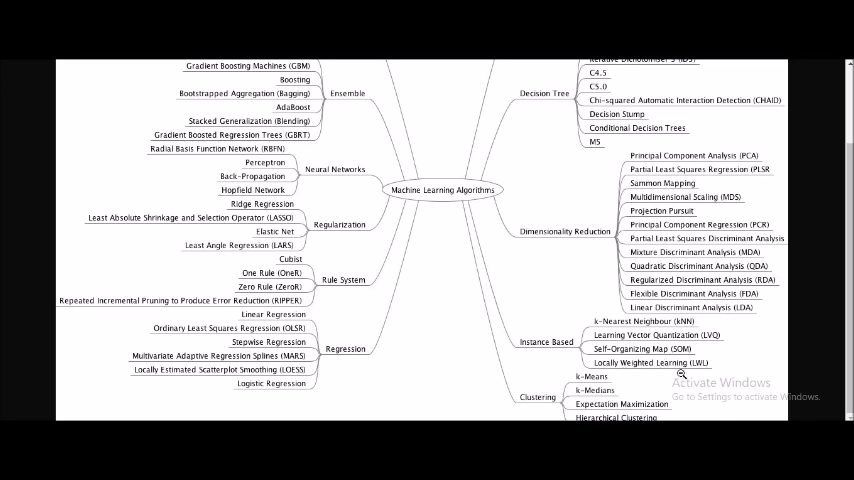
Pan the map to the Instance Based and Clustering branches, including k-Nearest Neighbour and k-Medians
mouse_move(661, 375)
mouse_down()
mouse_move(683, 326)
mouse_move(547, 336)
mouse_move(547, 397)
mouse_up()
drag(547, 397, 638, 336)
scroll(509, 146, down, 2)
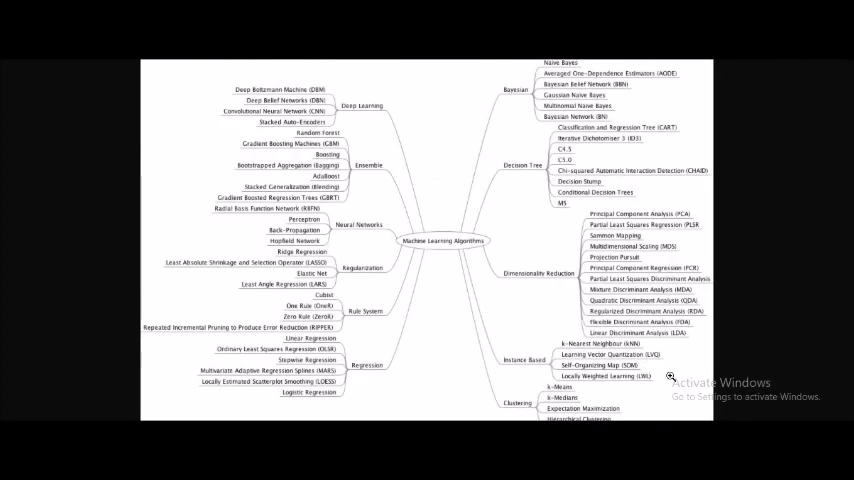
scroll(385, 270, up, 2)
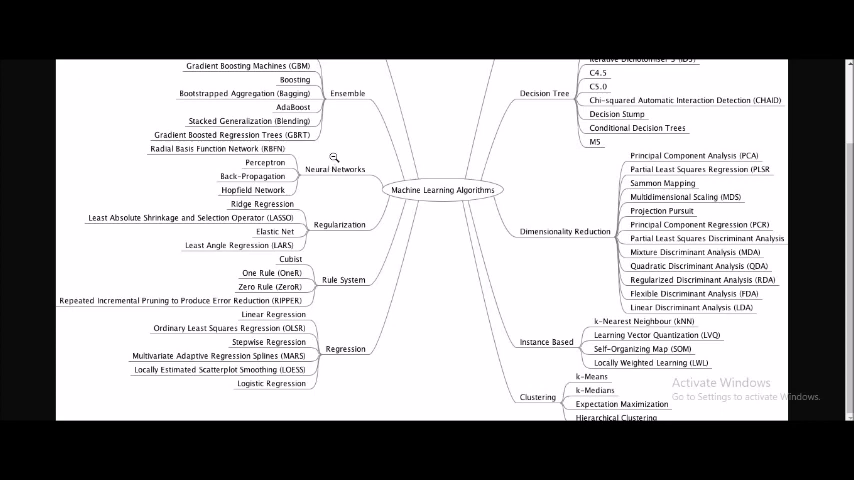
drag(347, 93, 347, 120)
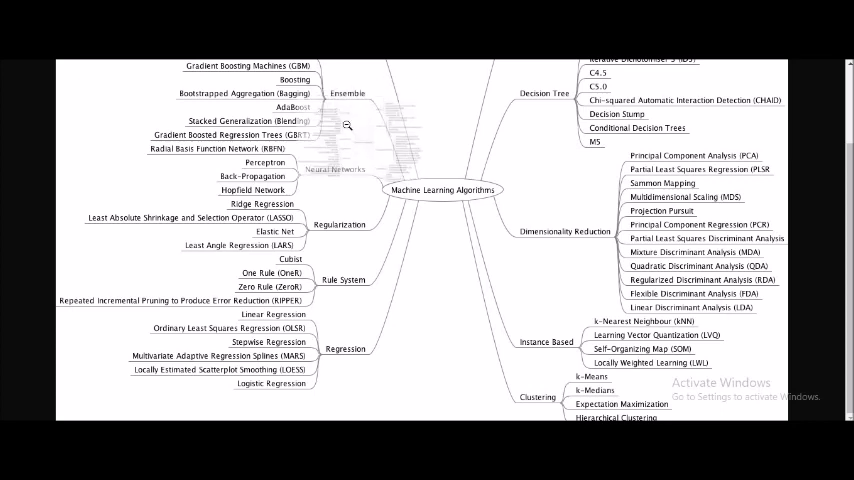
scroll(346, 123, down, 1)
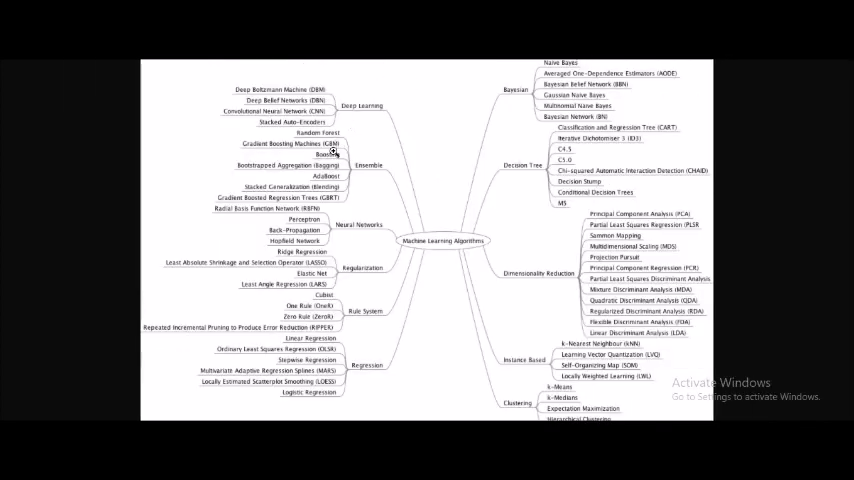
scroll(346, 123, up, 1)
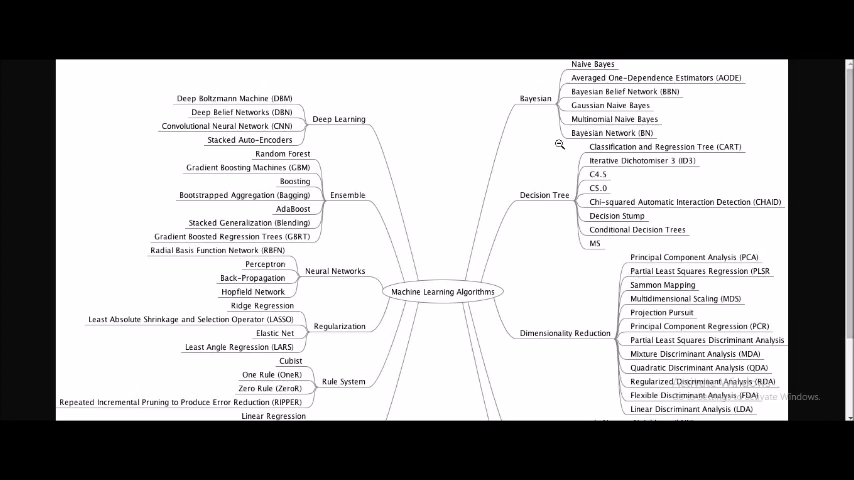
click(440, 253)
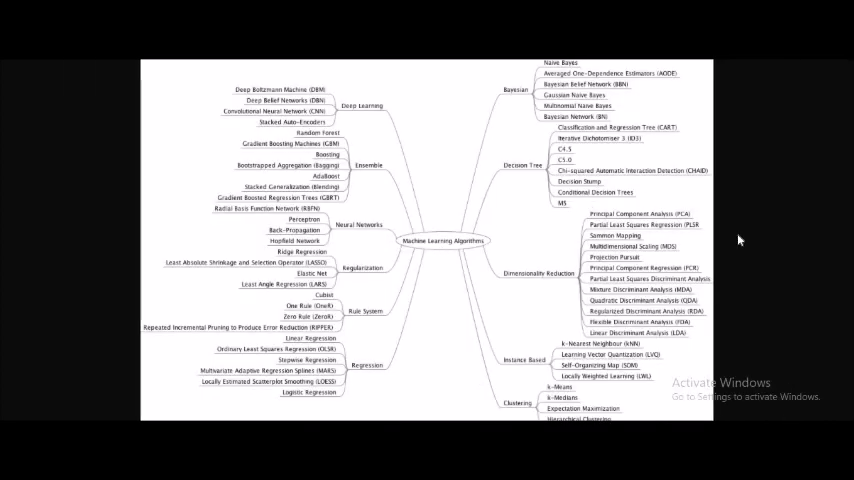